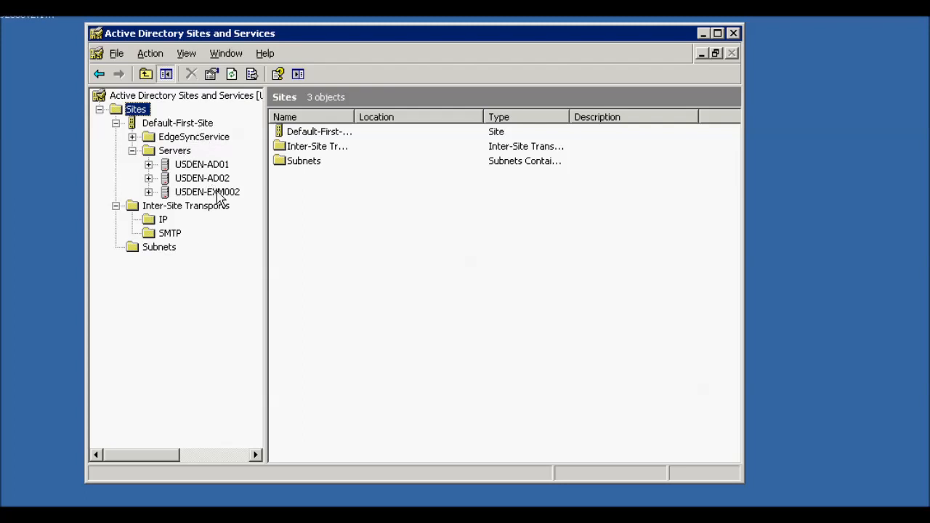
Review the contents of the Subnets container and of the IP and SMTP inter-site transports.
left_click(151, 250)
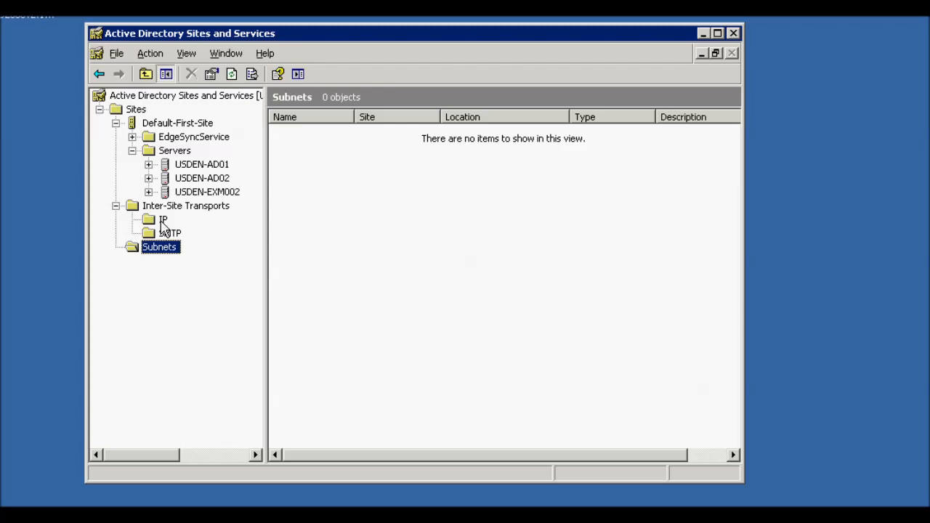
left_click(163, 221)
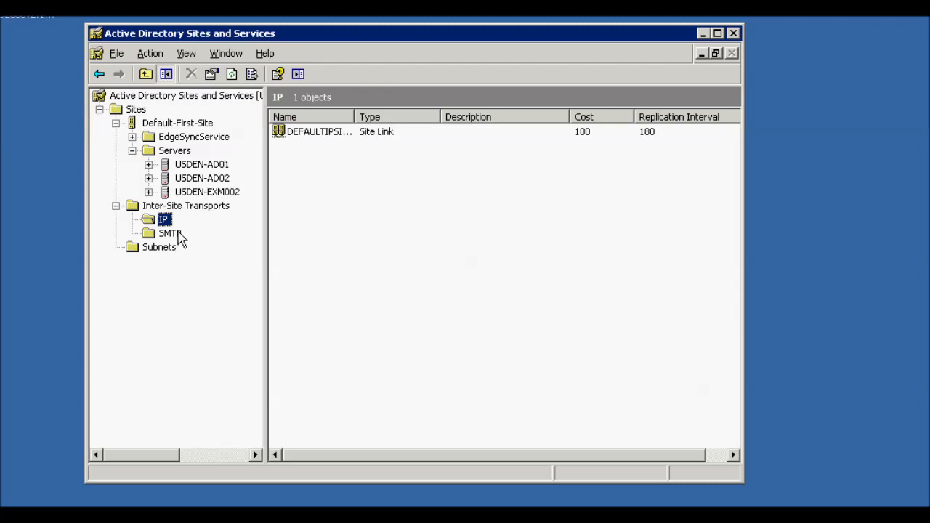
left_click(178, 236)
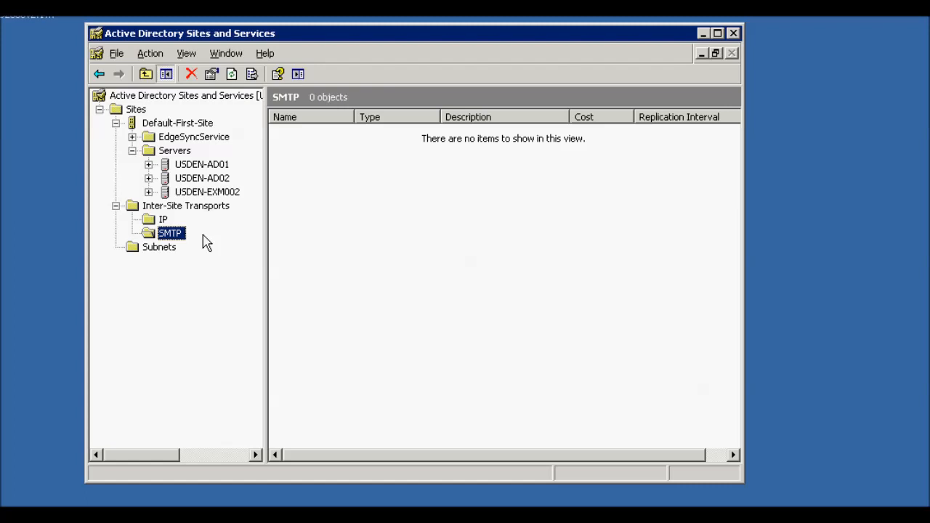
Create a new site named Boston that uses the DEFAULTIPSITELINK site link.
right_click(135, 110)
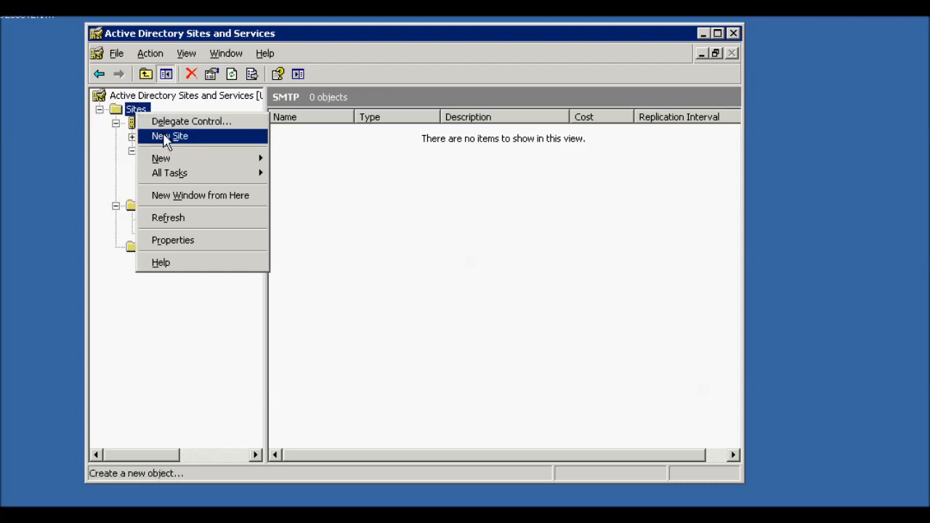
left_click(169, 136)
type("Boston")
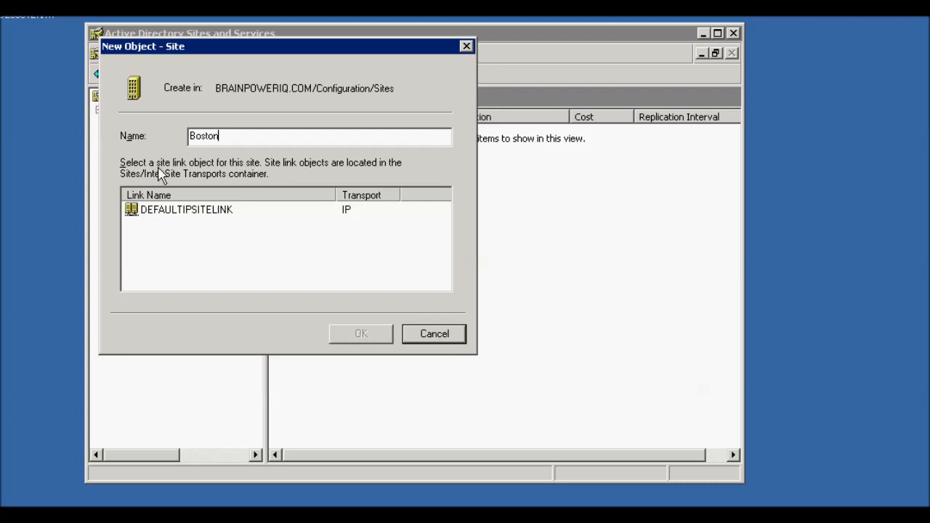
left_click(175, 211)
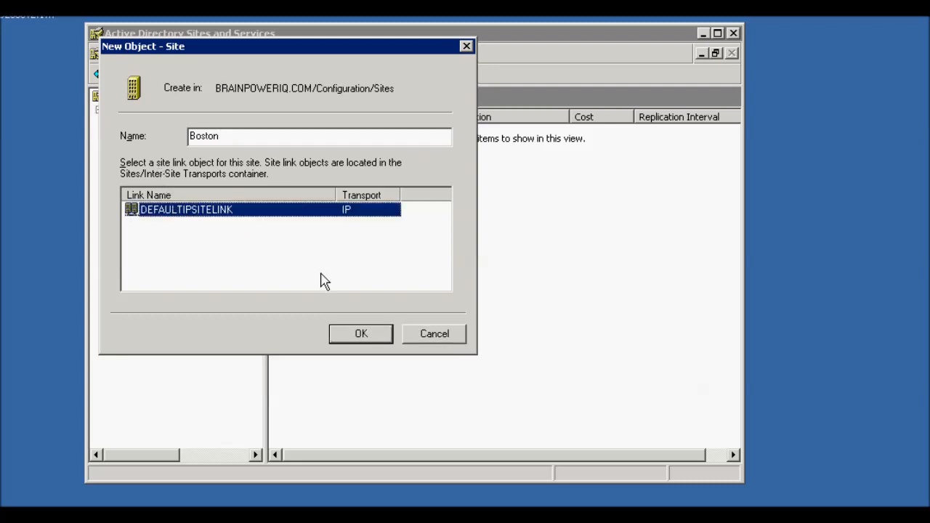
left_click(361, 333)
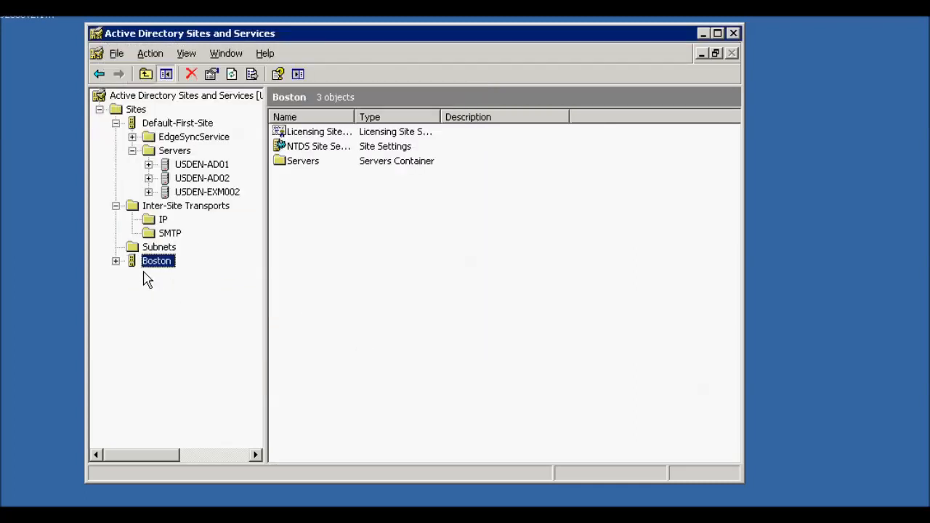
Move the USDEN-AD02 server from Default-First-Site to the Boston site and check it under Boston's servers.
left_click(116, 261)
left_click(132, 276)
left_click(214, 179)
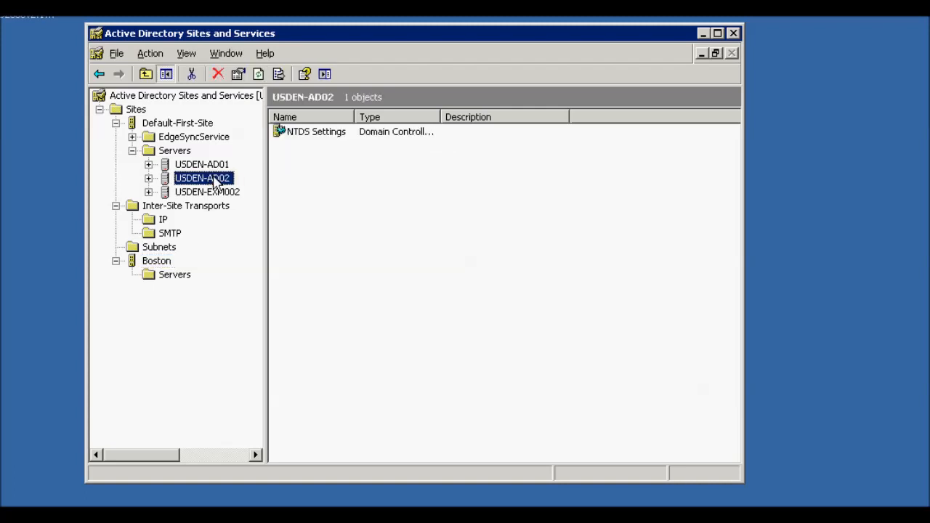
right_click(215, 181)
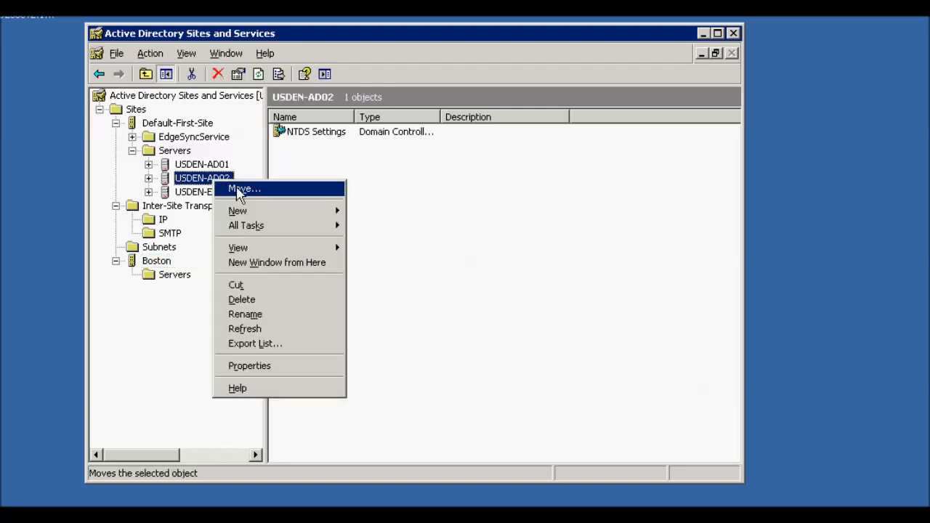
left_click(237, 190)
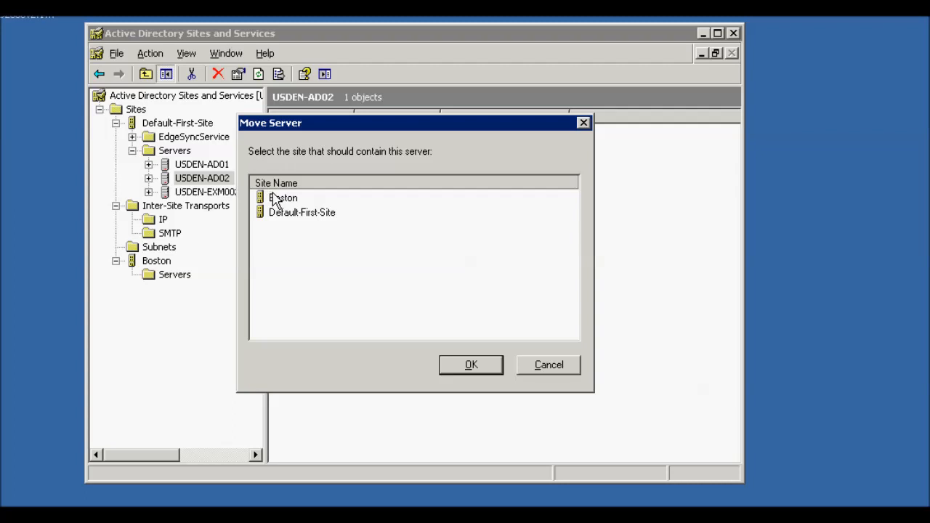
left_click(274, 199)
left_click(472, 367)
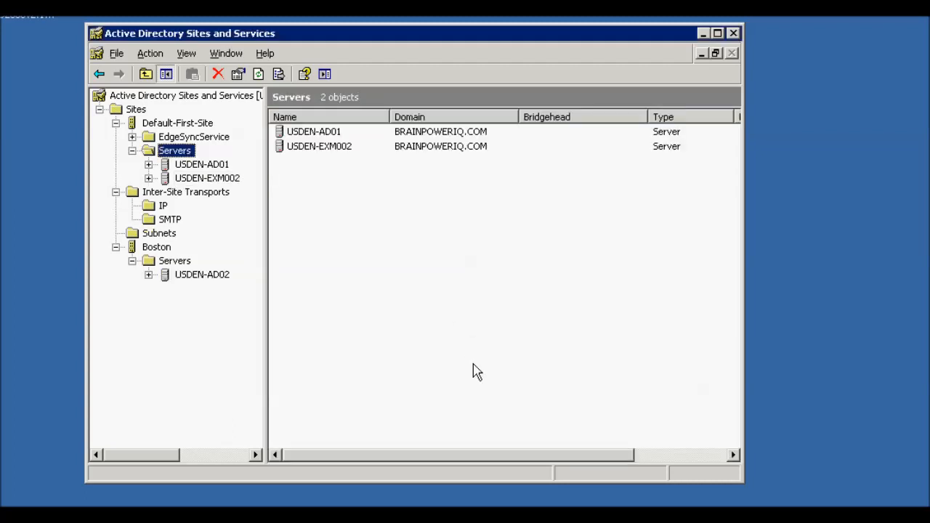
left_click(197, 277)
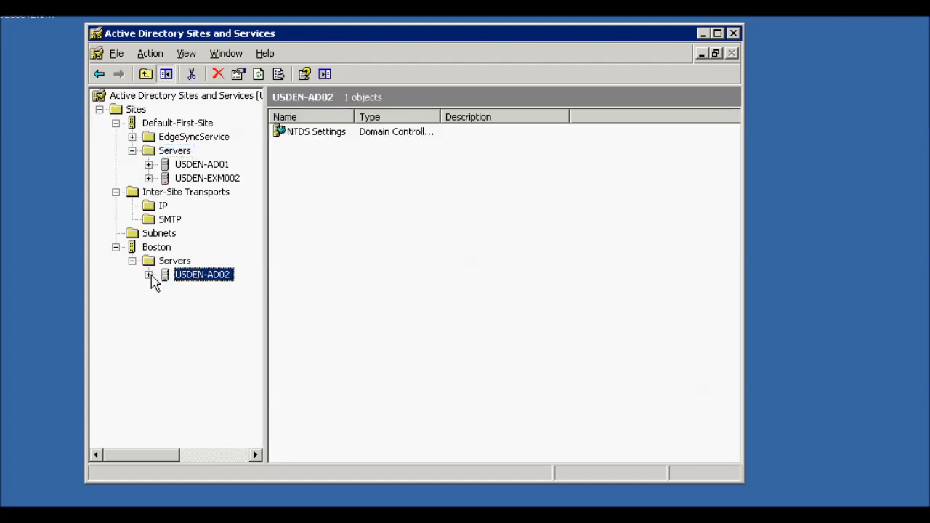
left_click(156, 248)
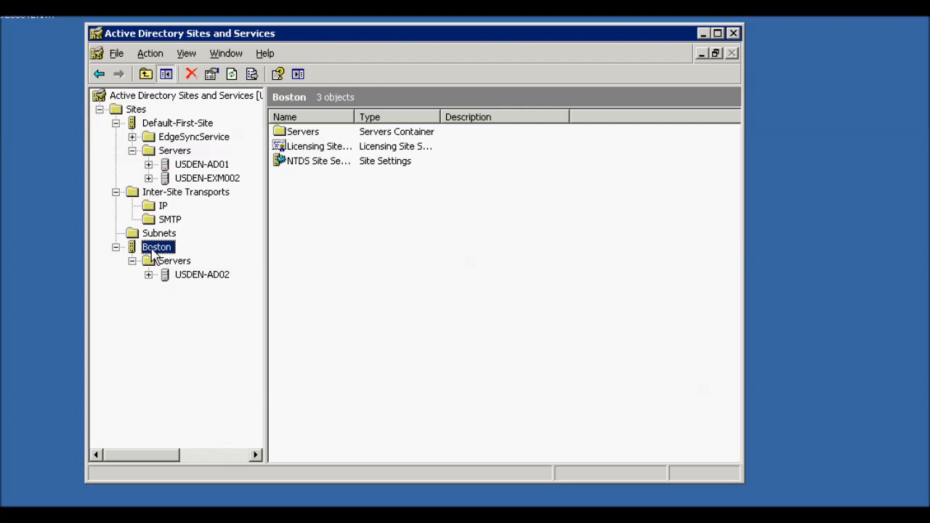
Create a subnet with address 10.208.251.0 and mask 255.255.255.0, assigned to the Boston site.
left_click(159, 234)
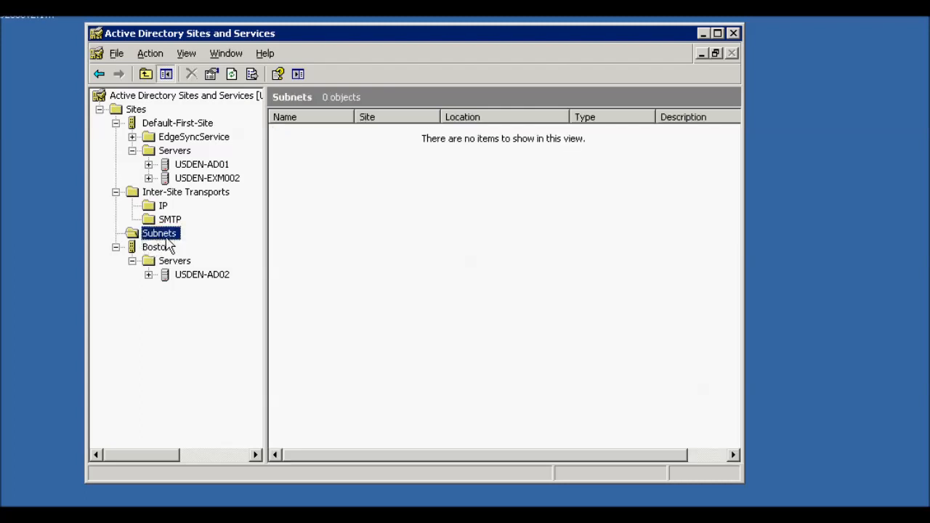
right_click(167, 235)
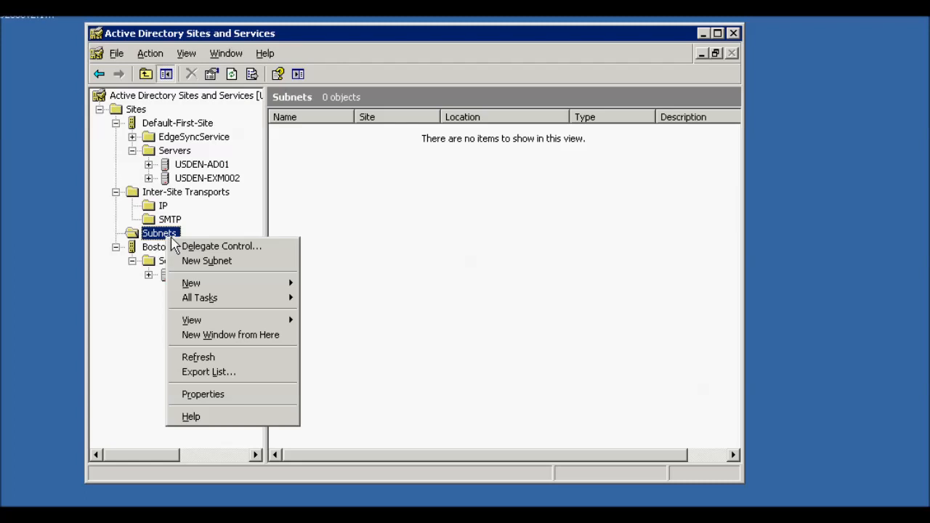
left_click(211, 262)
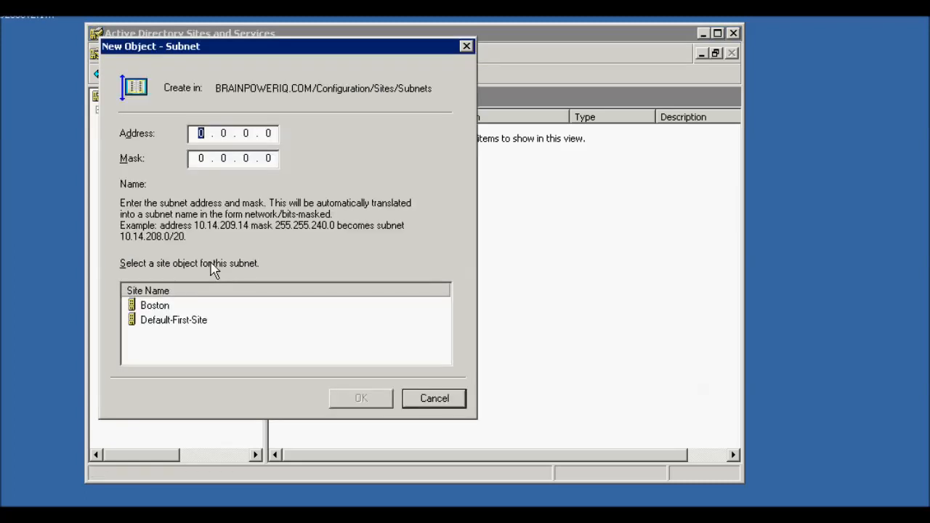
type("10 . 208 . 251")
key("Tab")
type("255255255")
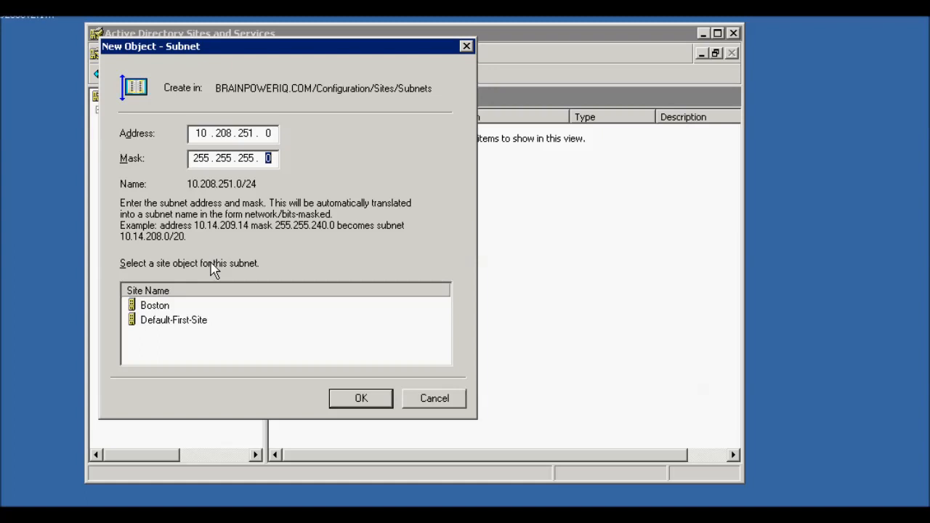
left_click(156, 309)
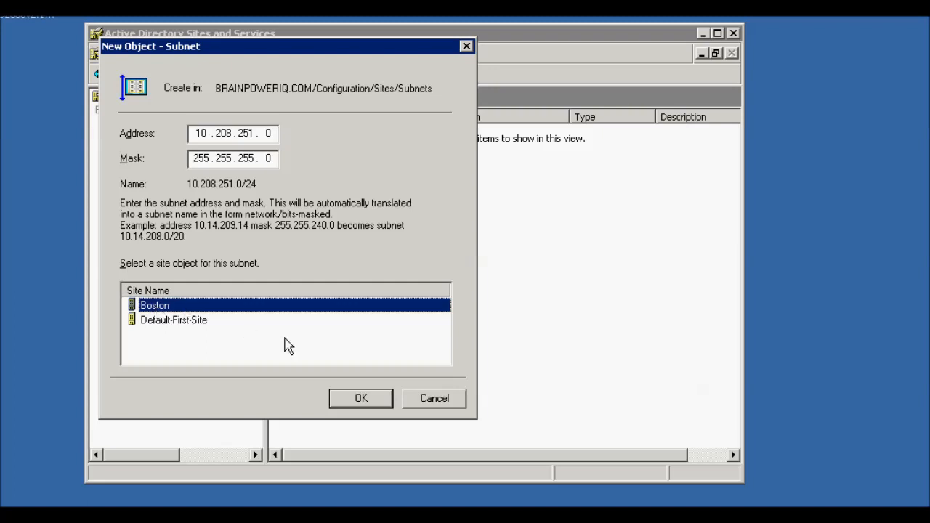
left_click(373, 397)
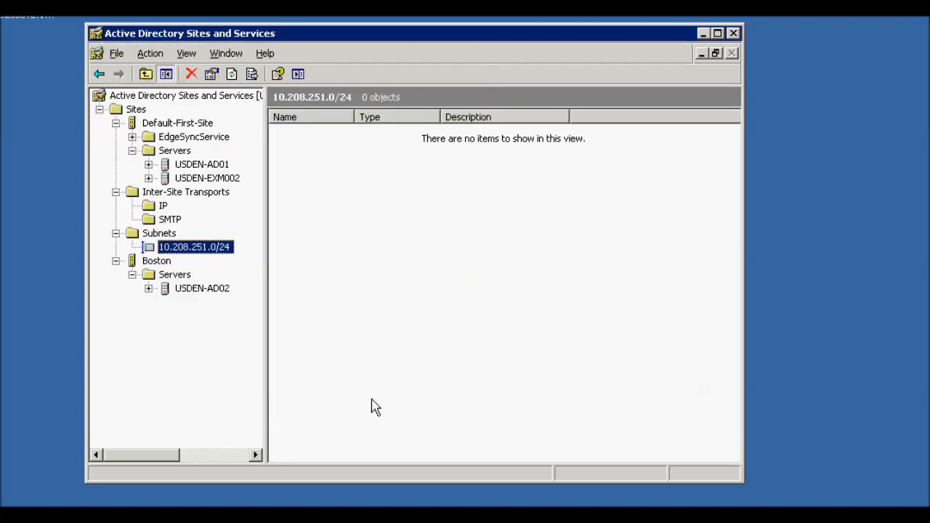
Create a subnet with address 10.208.249.0 and mask 255.255.255.0, assigned to the Boston site.
right_click(165, 236)
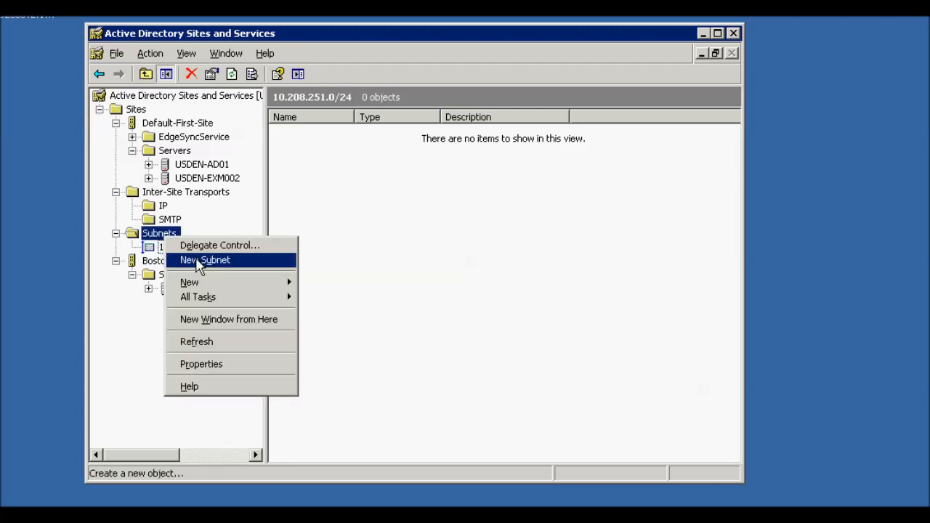
left_click(200, 260)
type("10 . 208 . 249 . 0")
key("Tab")
type("255 . 255 . 255 . 0")
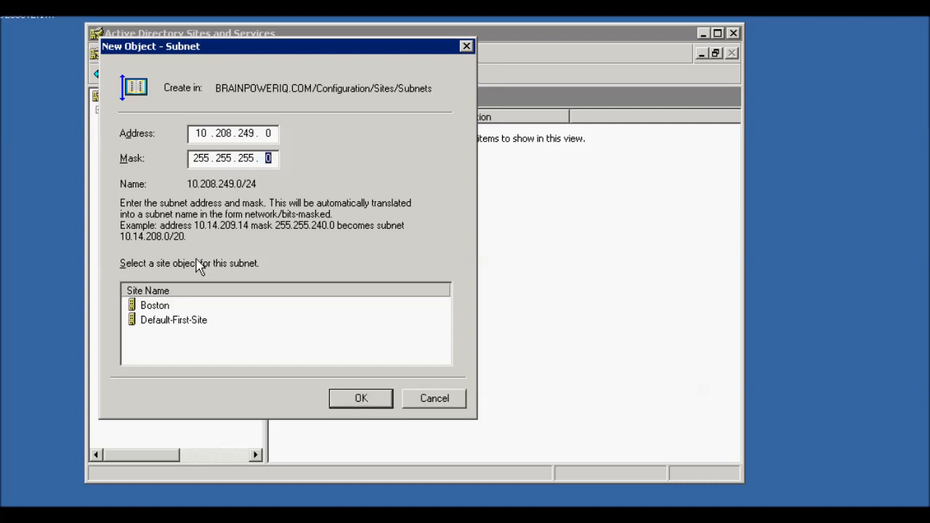
left_click(153, 305)
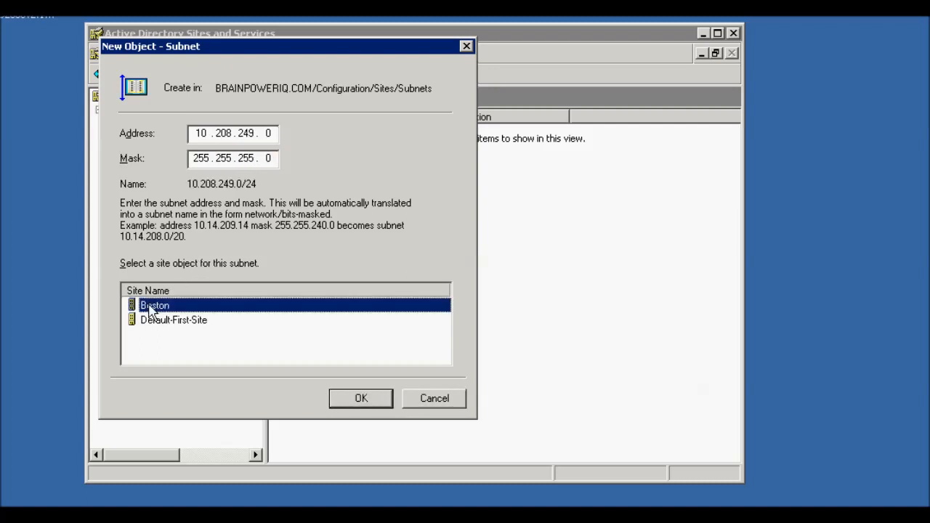
left_click(360, 399)
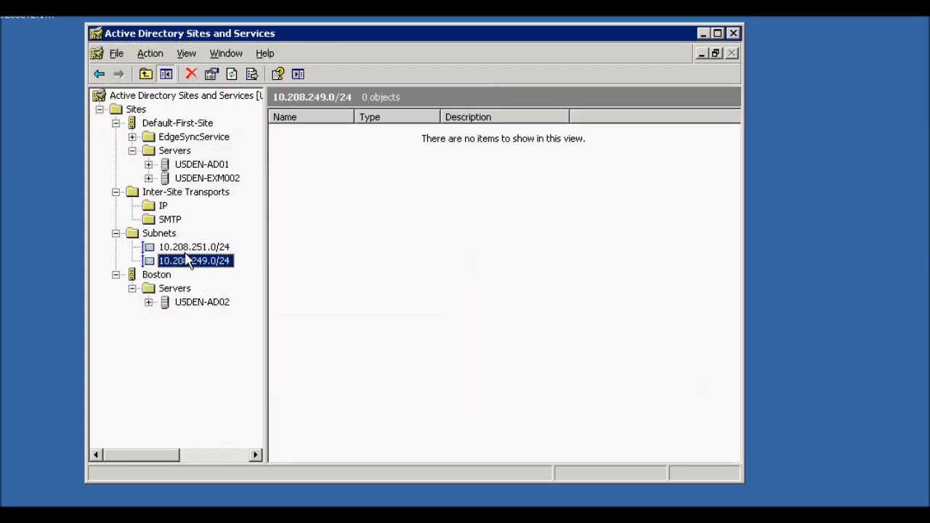
Create a subnet with address 10.208.248.0 and mask 255.255.255.0, assigned to Default-First-Site.
right_click(160, 235)
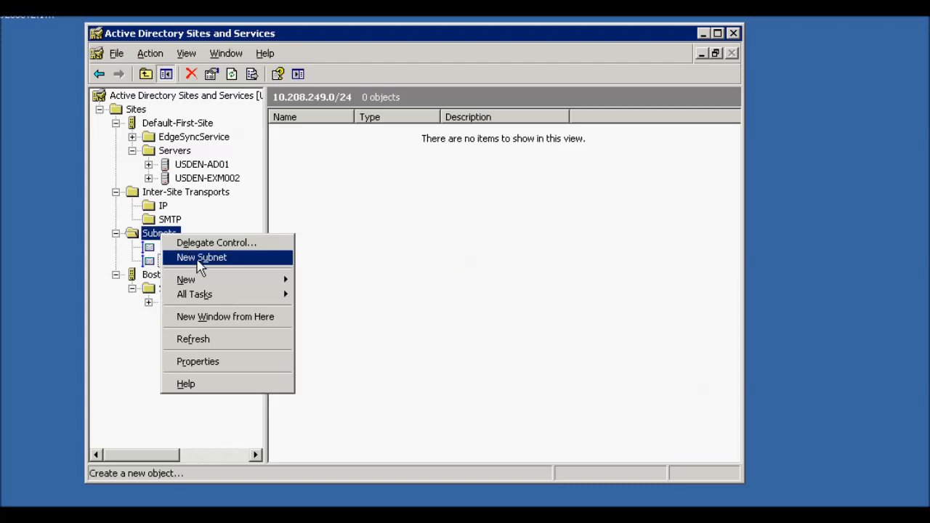
left_click(201, 260)
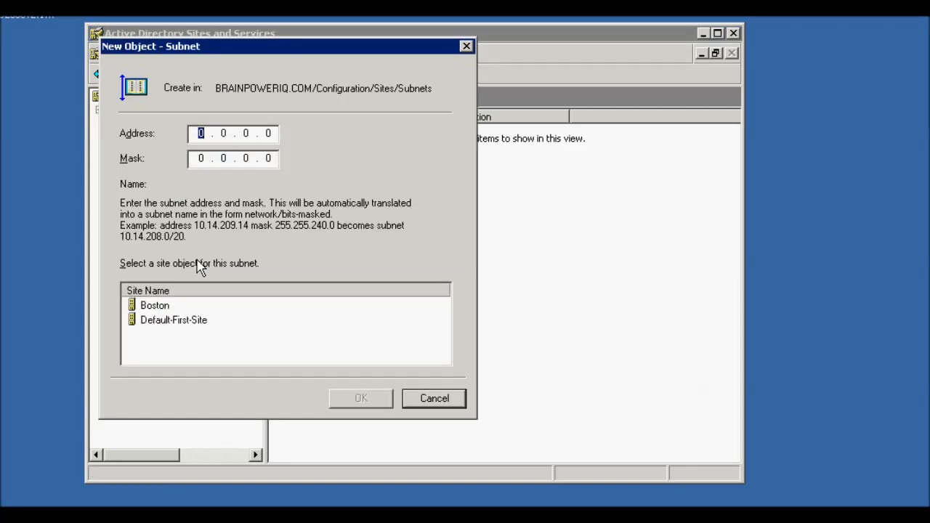
type("10 . 208 . 249 .")
key("BackSpace")
type("8 . 0")
key("Tab")
type("255 . 255 . 255")
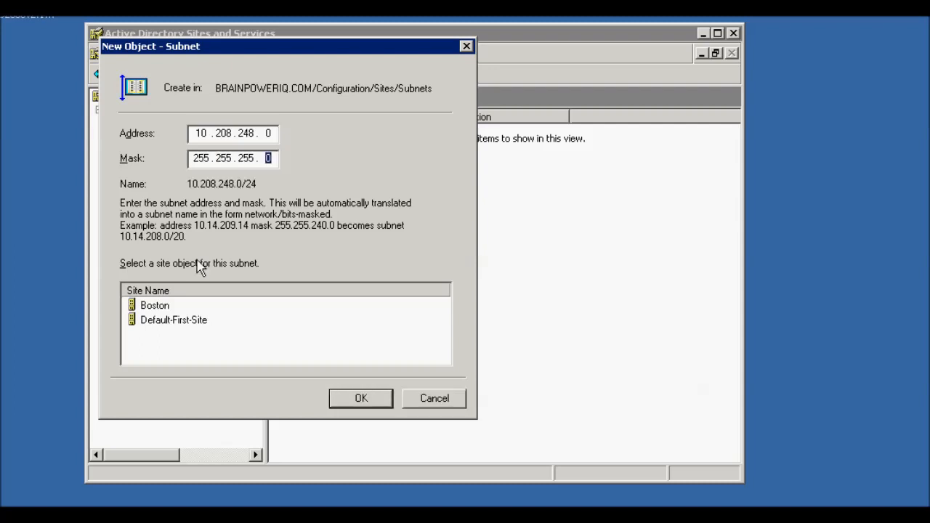
left_click(150, 324)
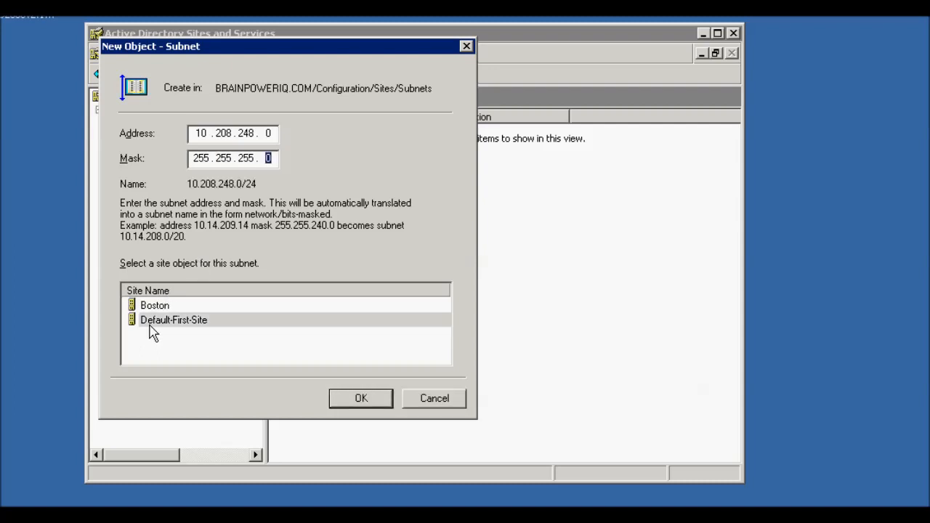
left_click(361, 399)
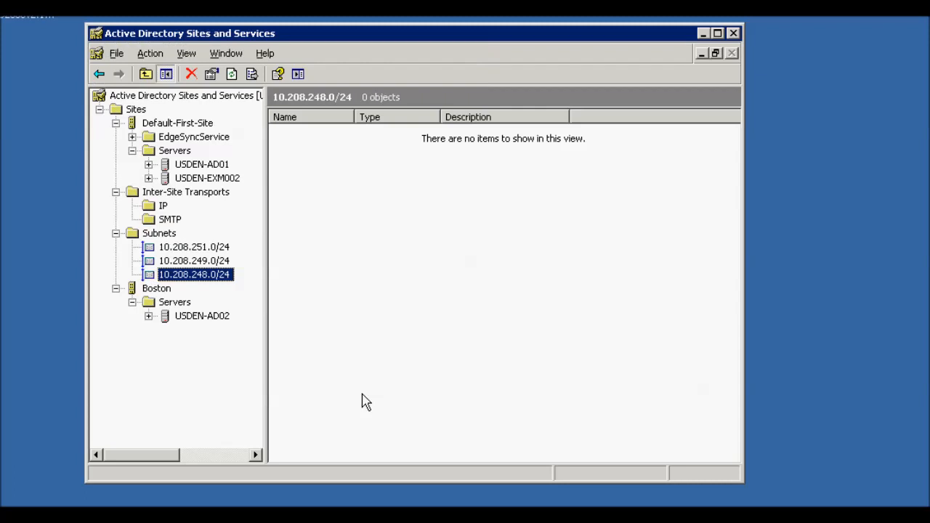
Check which subnets are assigned to the Boston site in its properties, and view its USDEN-AD02 server.
right_click(151, 293)
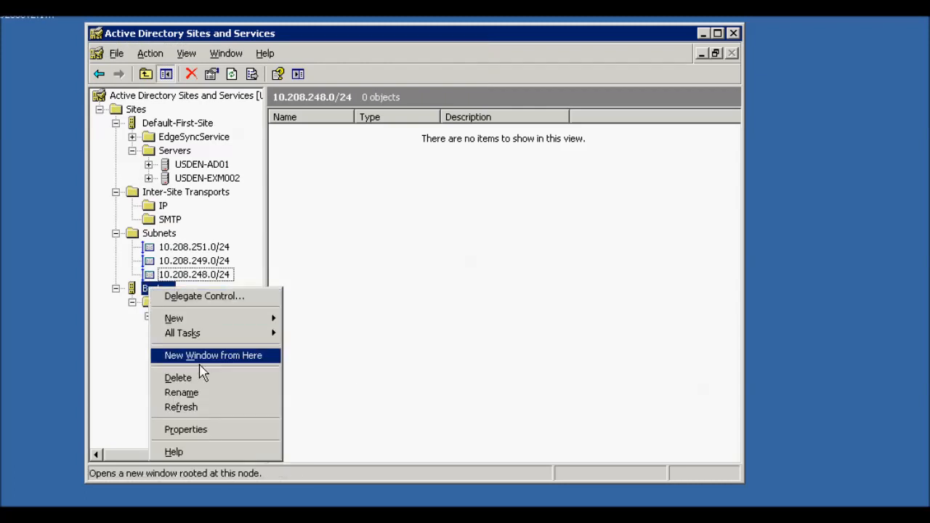
left_click(204, 430)
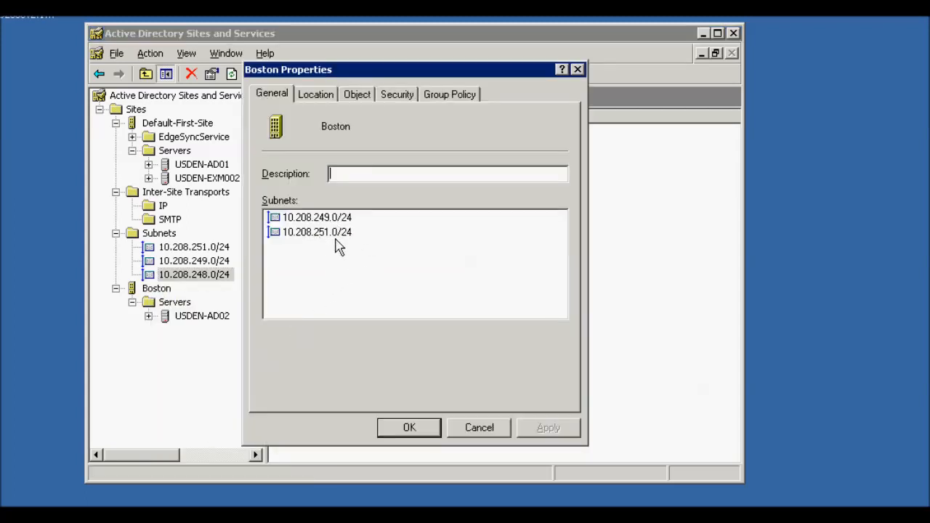
left_click(410, 428)
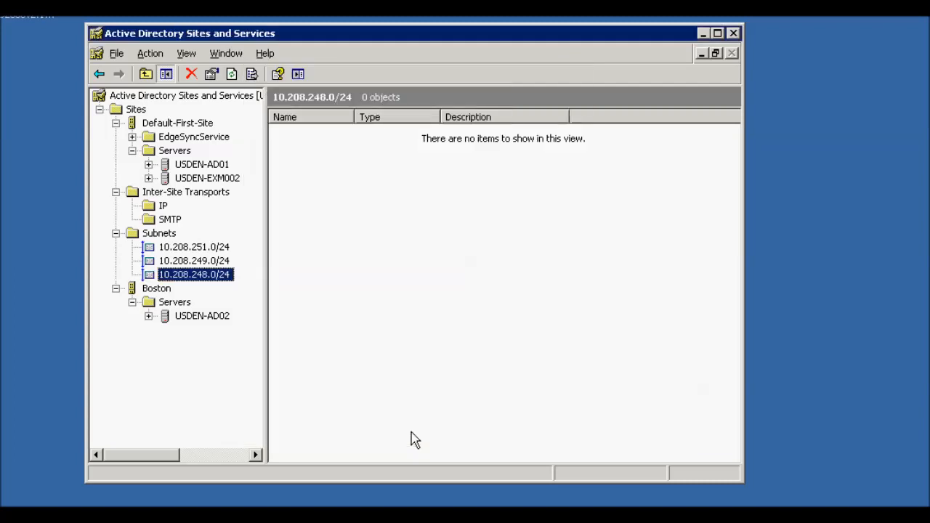
left_click(188, 325)
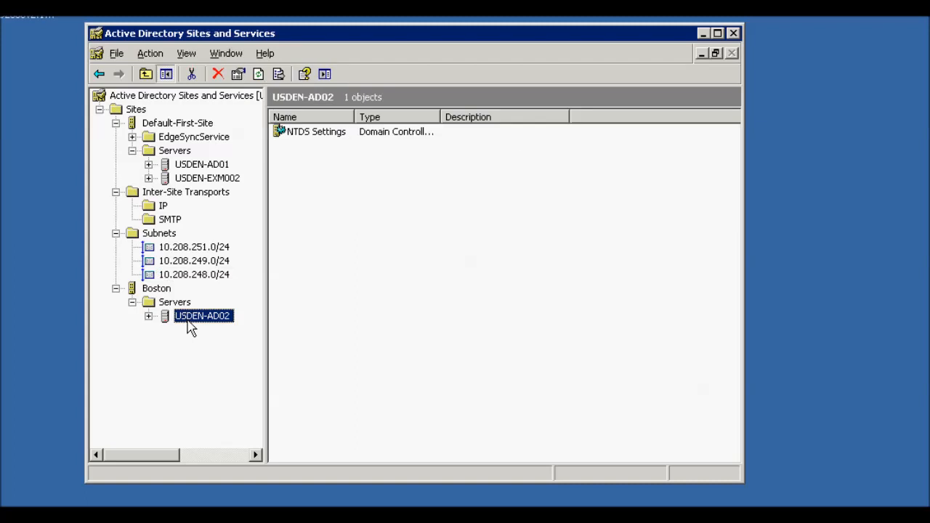